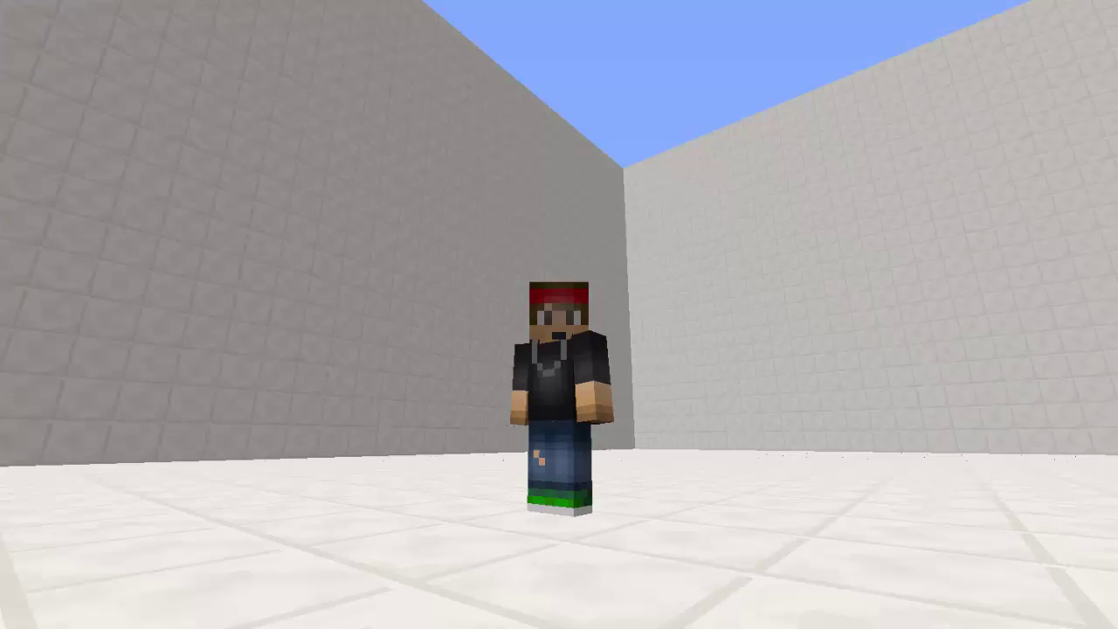
Step: Check the Minecraft chat and view, then review quiz entries '0' and '1' in config.yml
key(t)
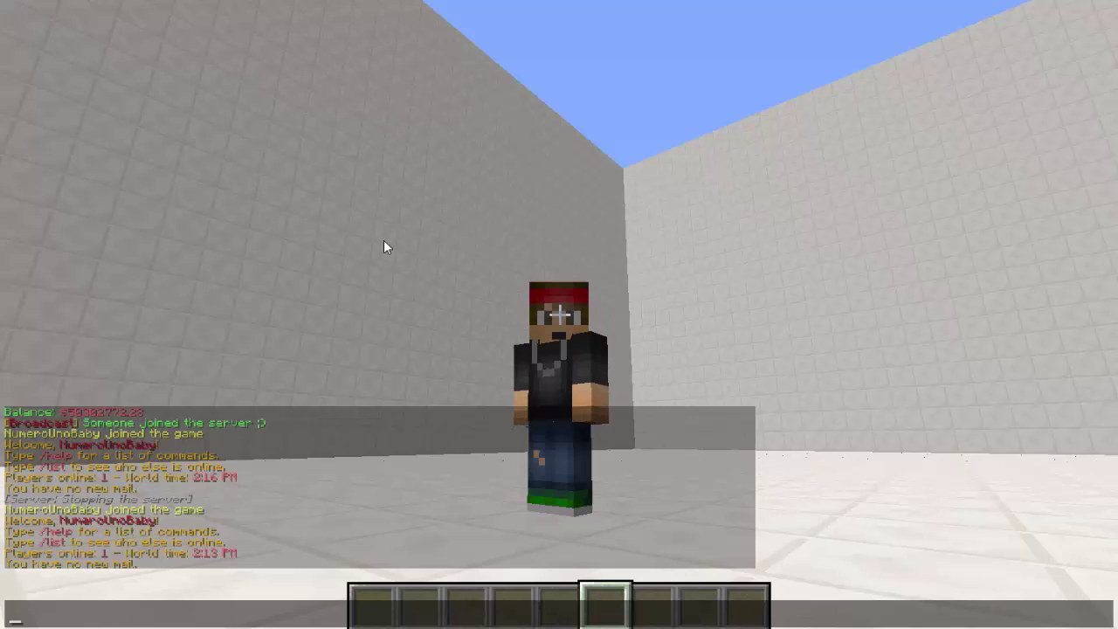
key(F1)
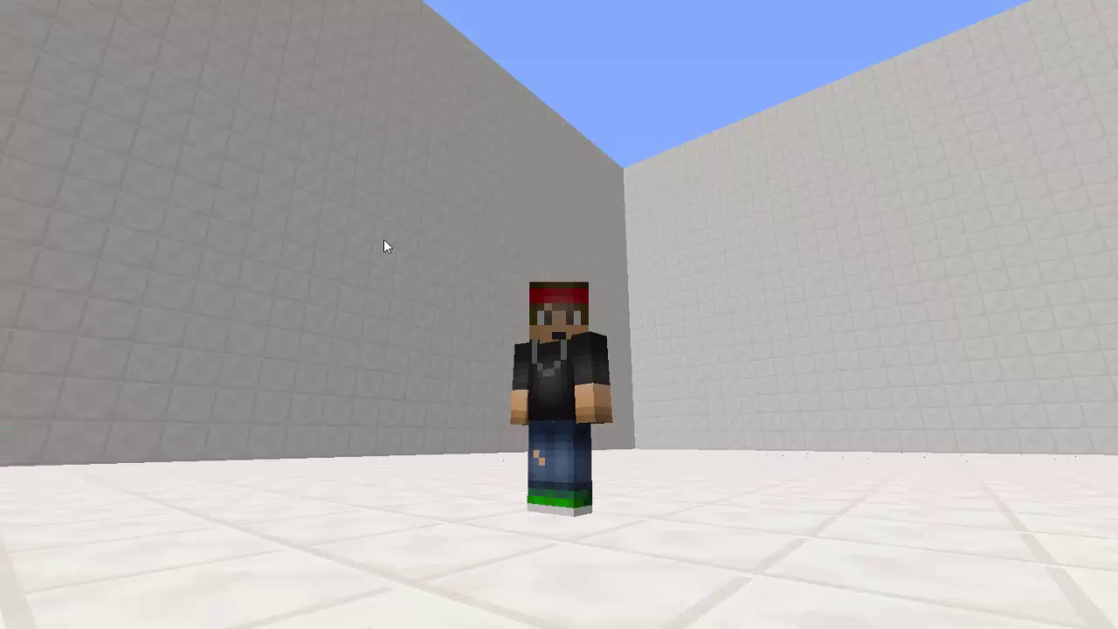
key(Escape)
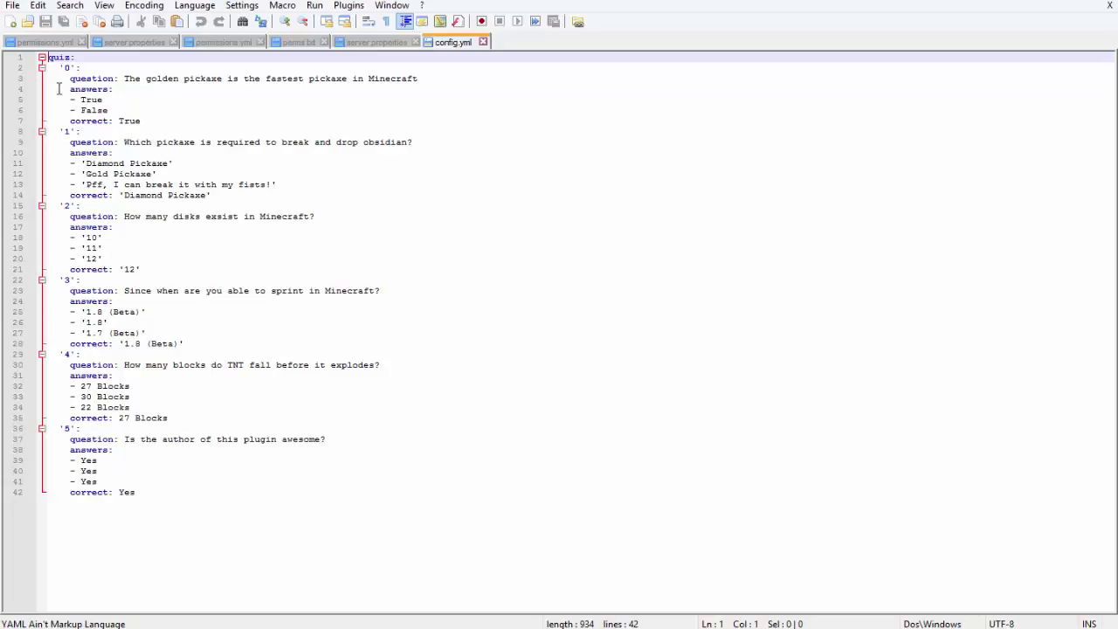
click(71, 64)
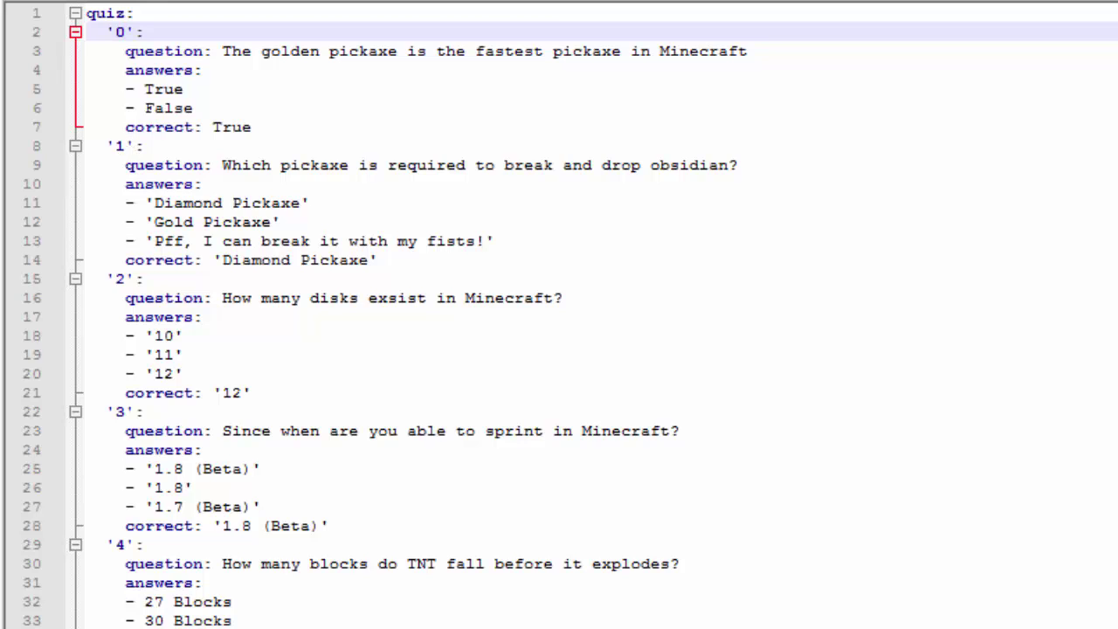
click(111, 145)
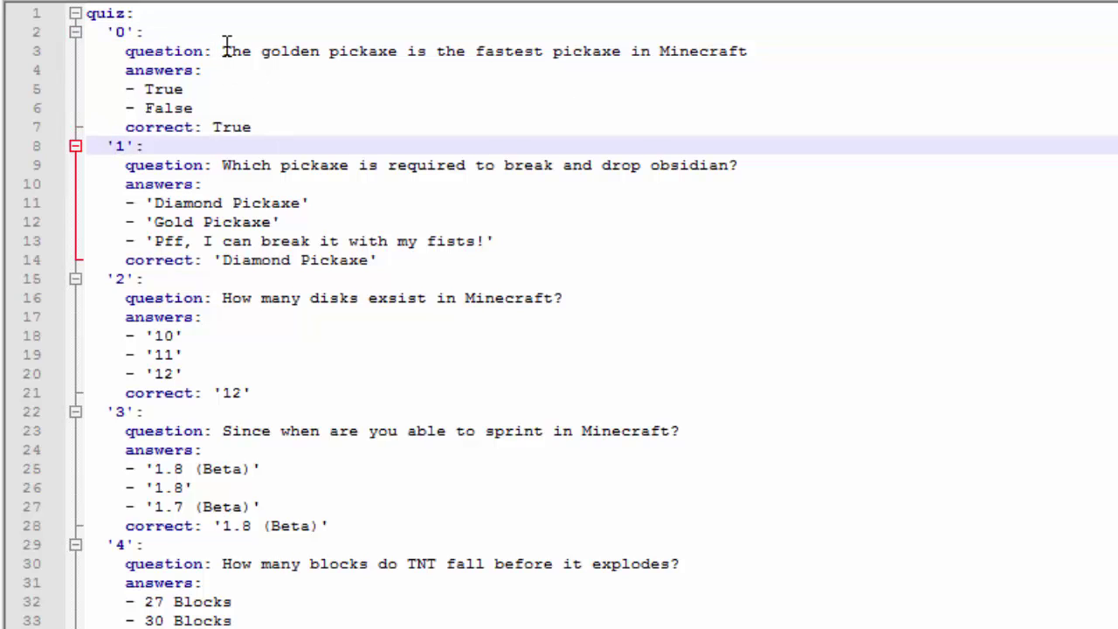
mouse_move(223, 50)
mouse_down()
mouse_move(405, 62)
mouse_move(806, 45)
mouse_move(222, 52)
mouse_up()
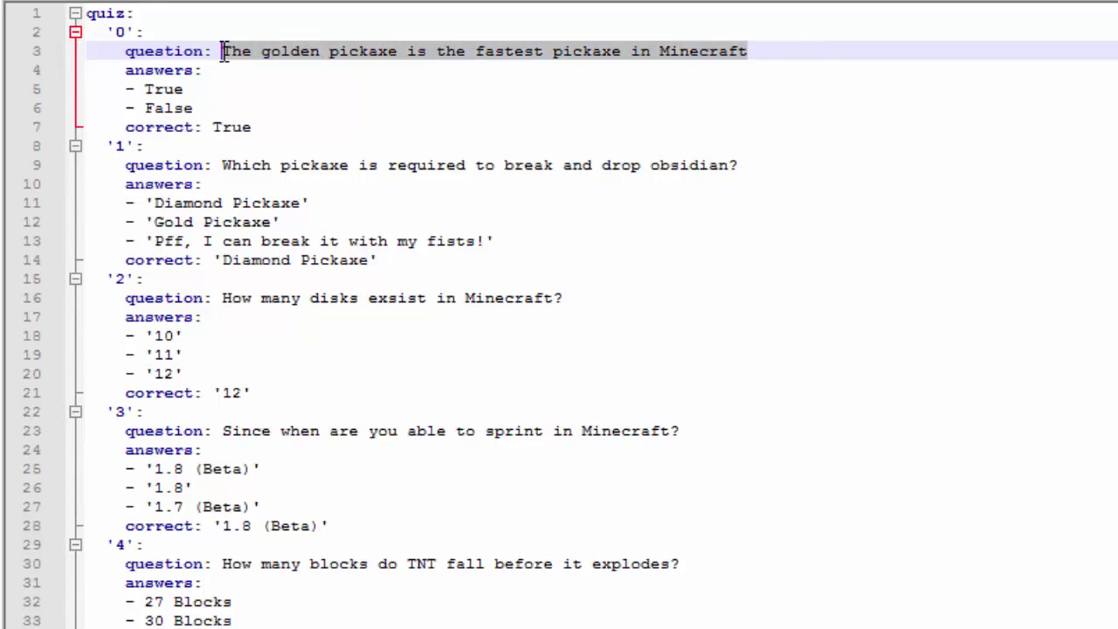
click(822, 51)
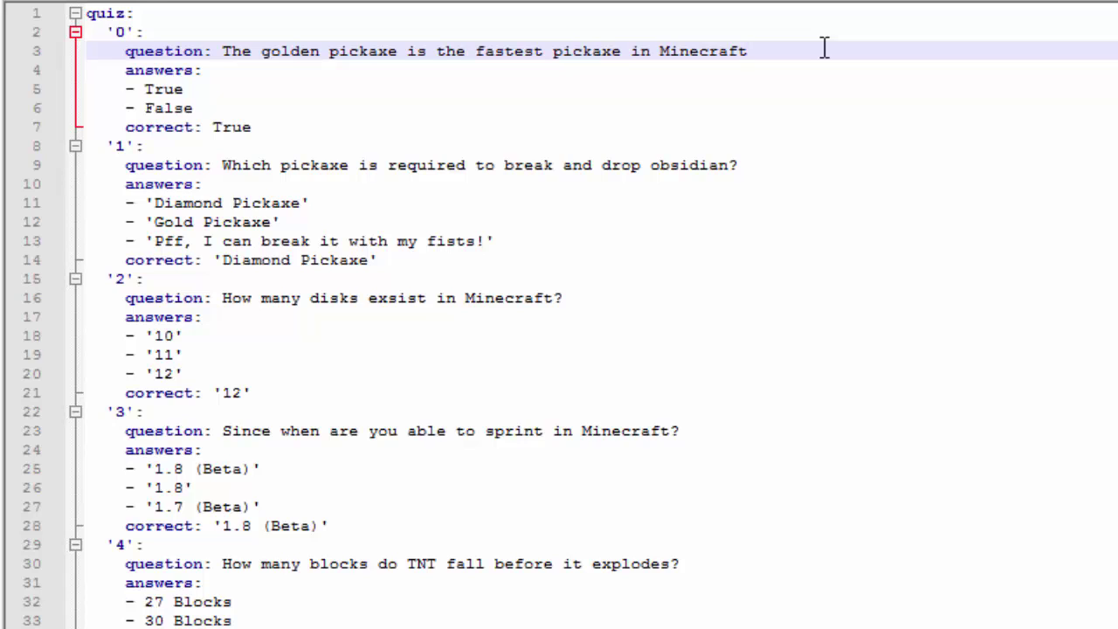
Step: Review the True/False answers and correct-answer lines of the existing questions
click(197, 89)
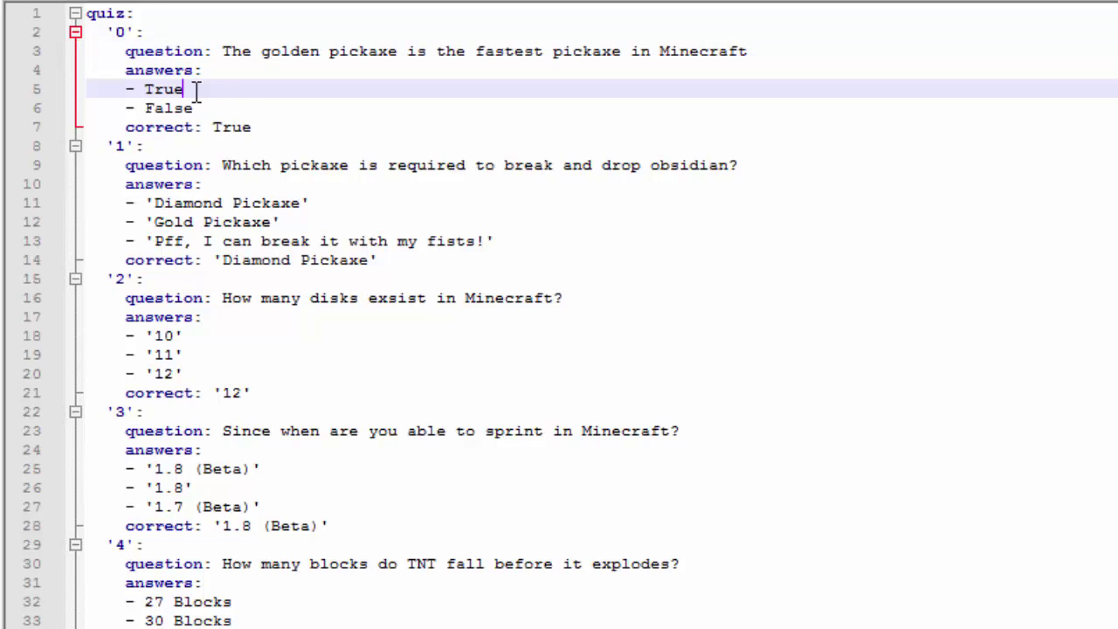
drag(196, 90, 140, 89)
click(219, 107)
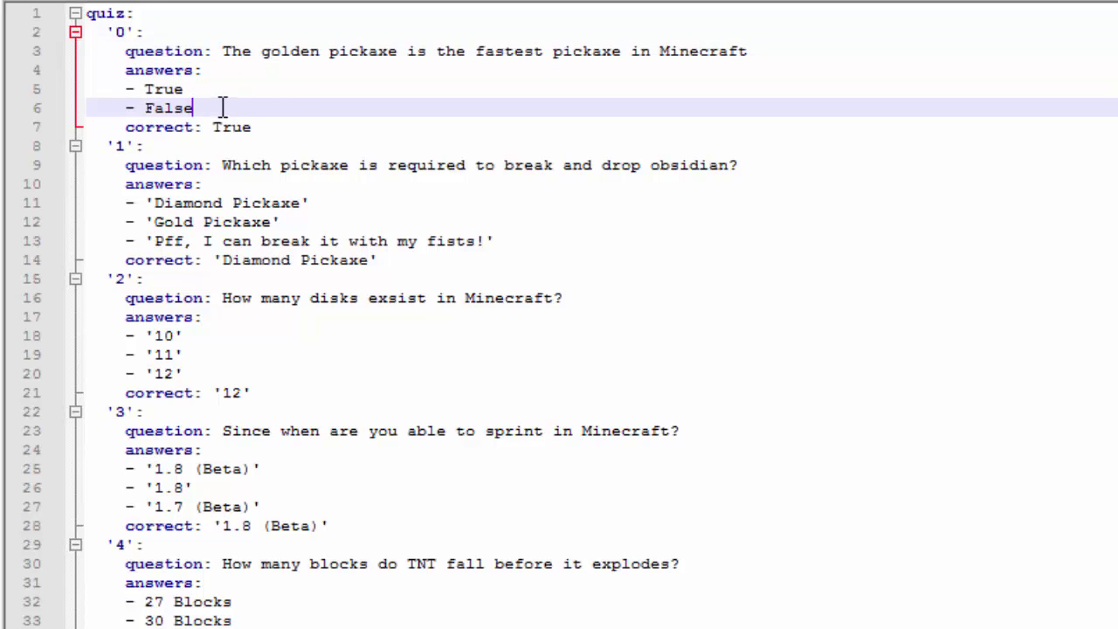
double_click(172, 107)
drag(271, 127, 212, 127)
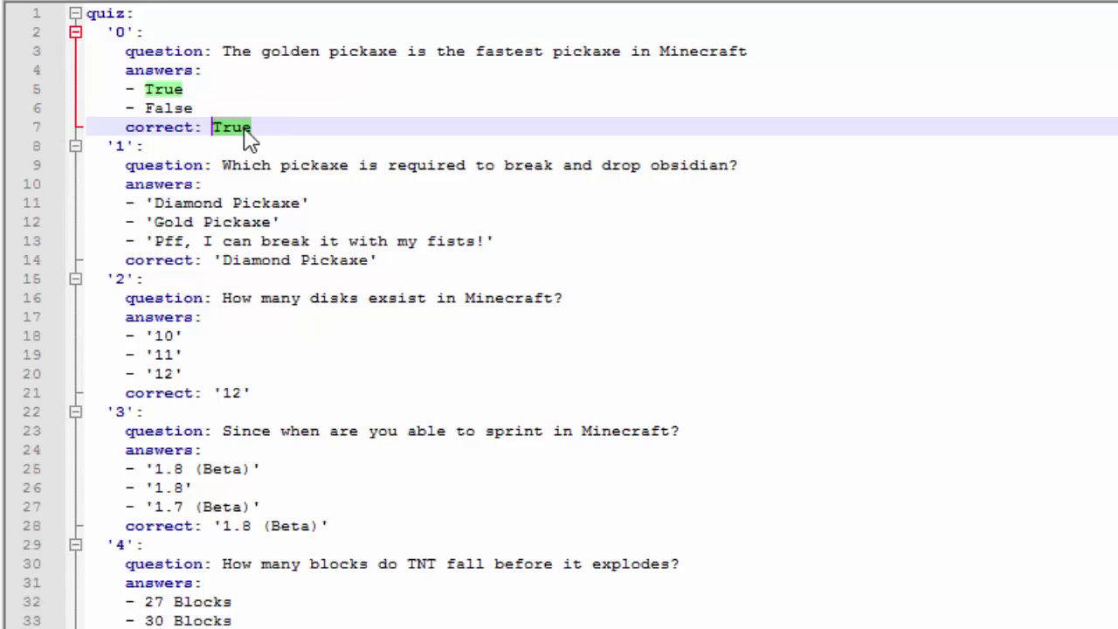
click(272, 127)
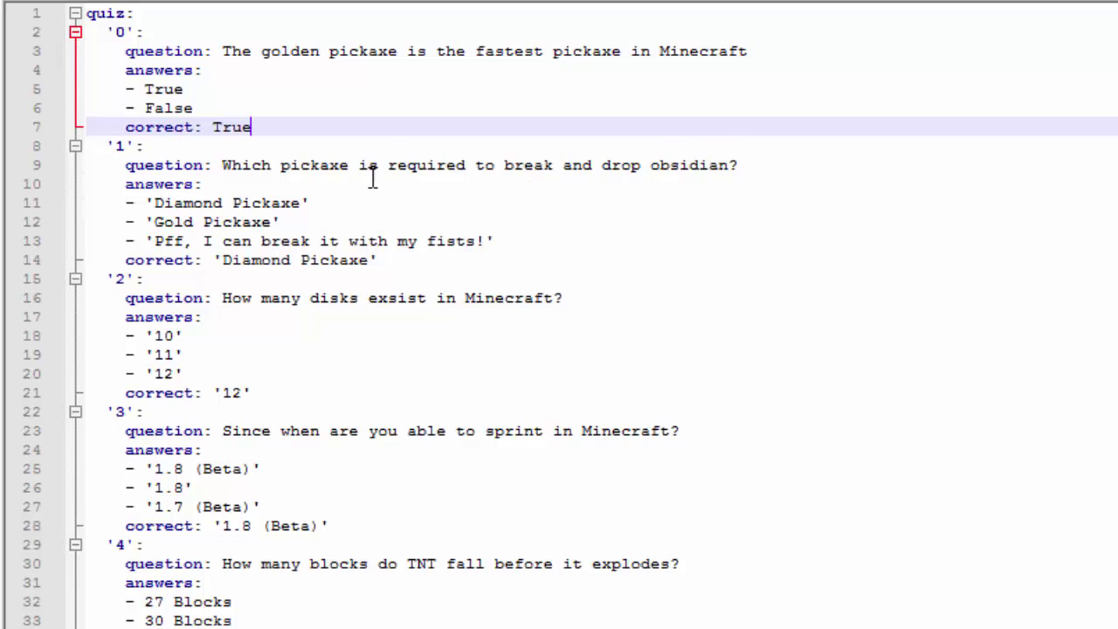
drag(493, 242, 49, 203)
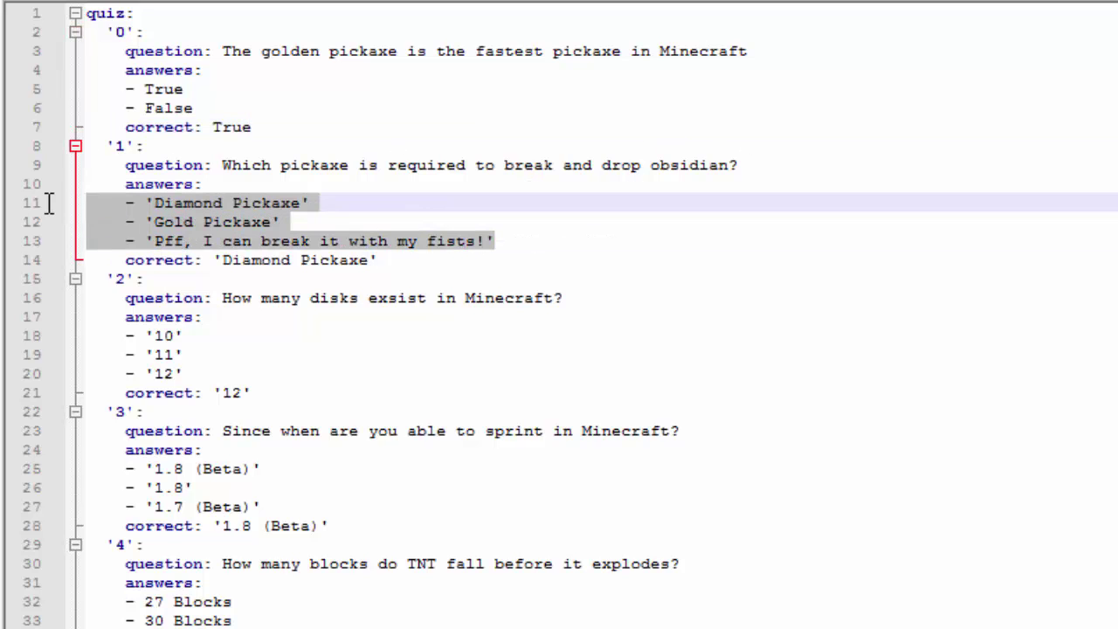
click(347, 241)
drag(377, 260, 221, 244)
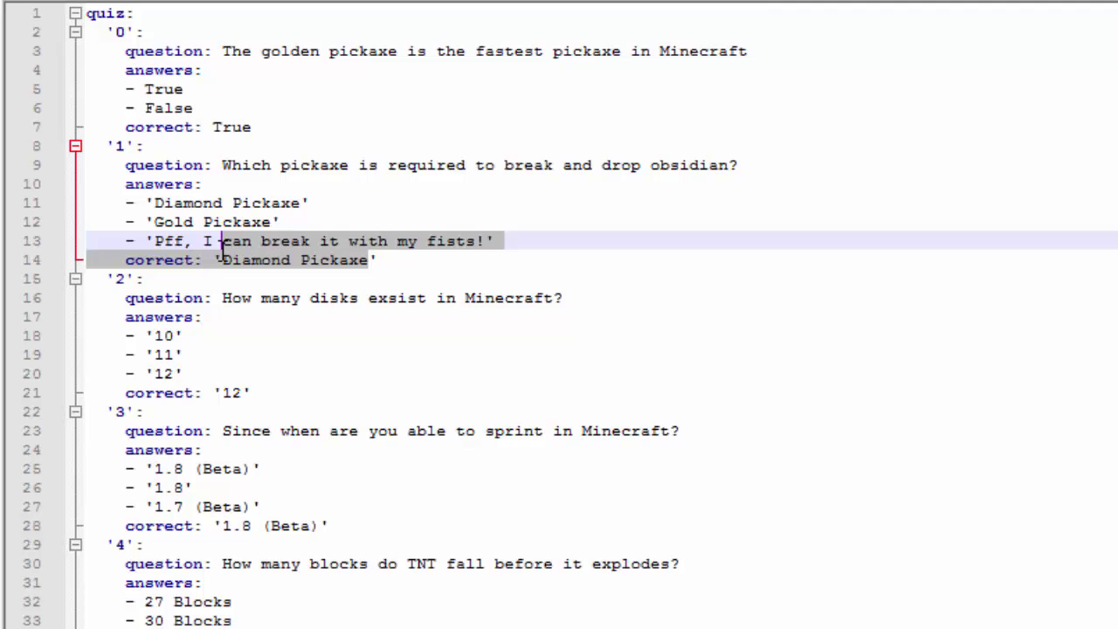
click(221, 253)
click(359, 243)
click(222, 256)
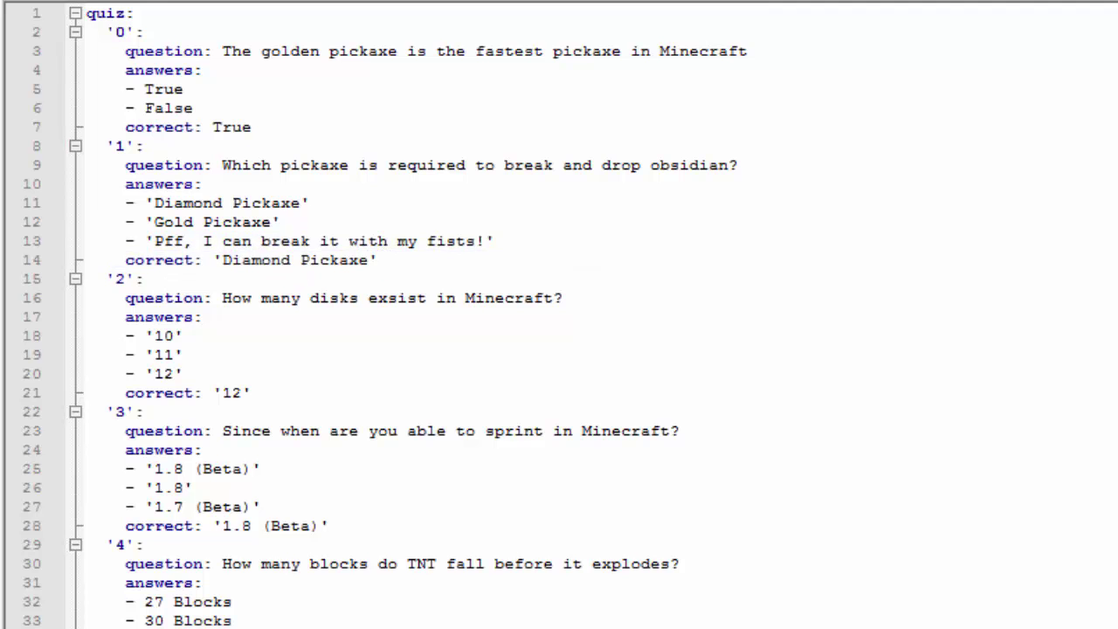
Step: Duplicate the question '5' block onto the empty line at the end of the file
key(Down)
key(Down)
key(Down)
key(Down)
key(Down)
key(Down)
key(Down)
key(Down)
key(Down)
key(Down)
key(Down)
key(Down)
key(Down)
key(Down)
key(Down)
key(Down)
key(Down)
key(Down)
key(Down)
key(Down)
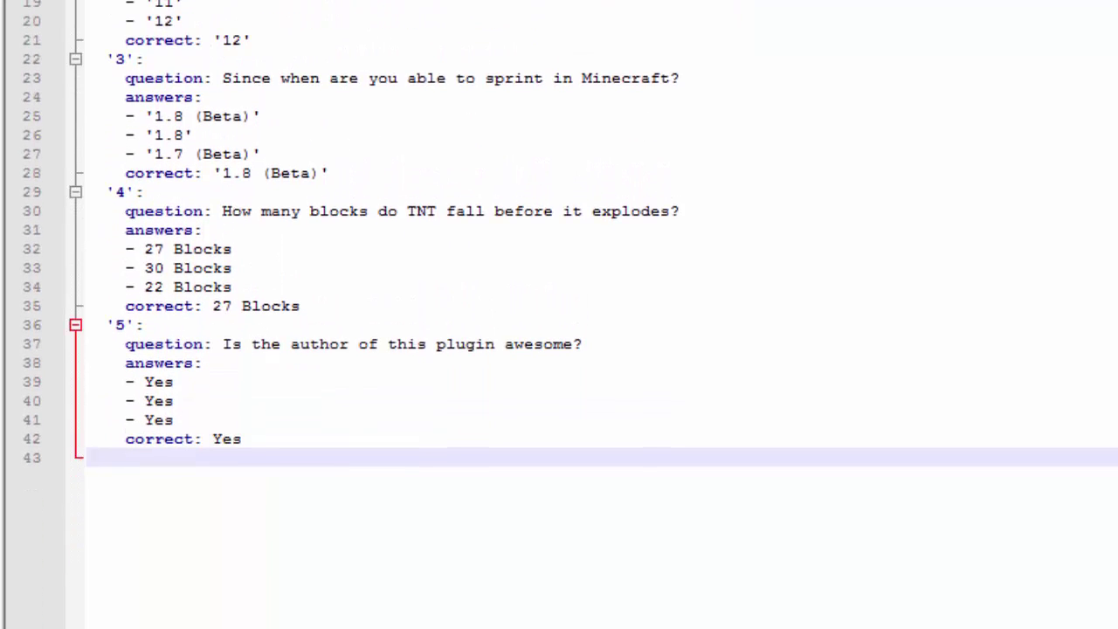
text('6':)
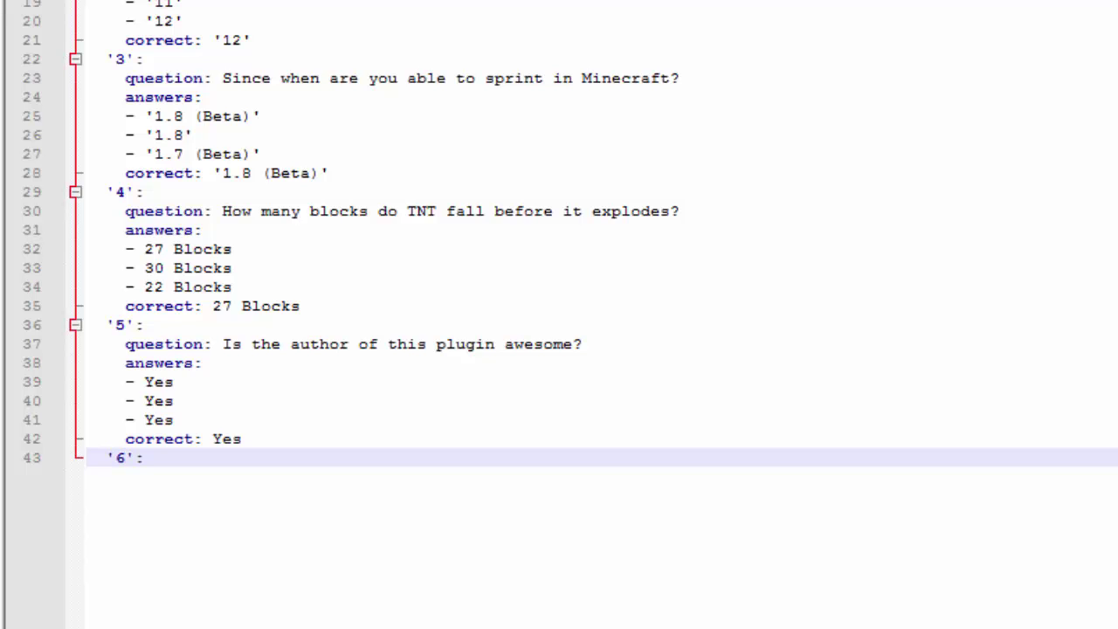
key(Return)
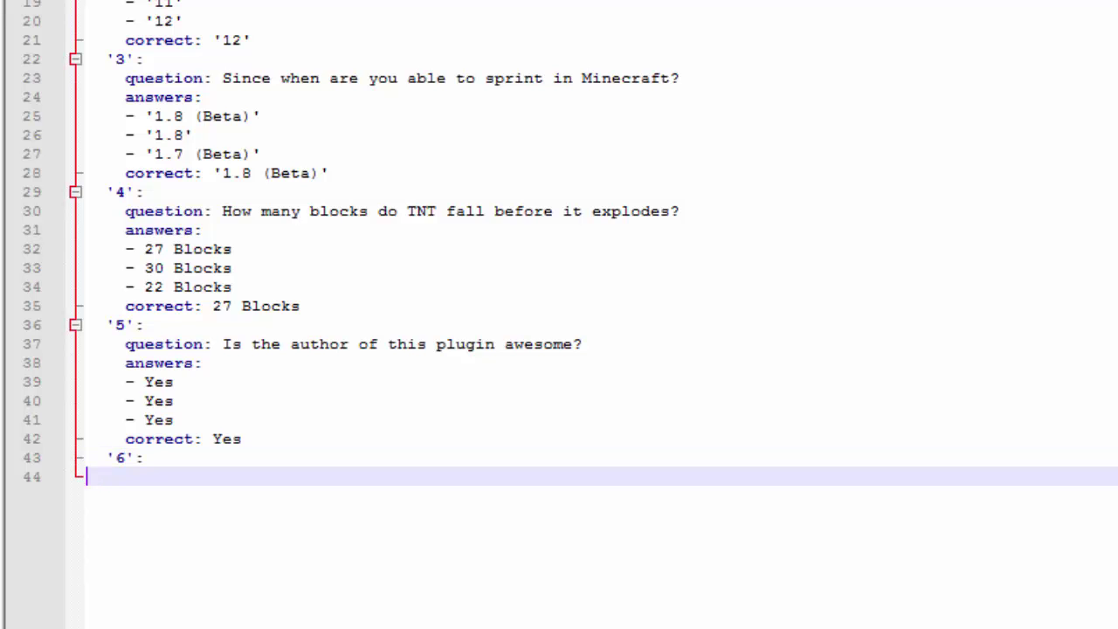
key(BackSpace)
key(BackSpace)
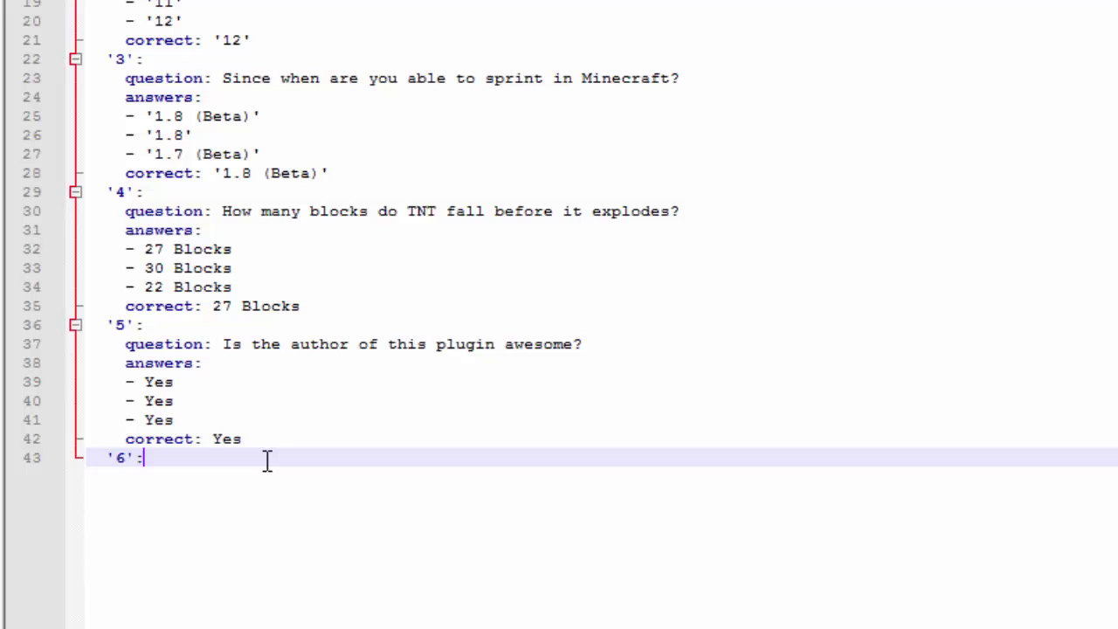
drag(248, 439, 86, 325)
key(ctrl+c)
click(288, 454)
key(ctrl+v)
Step: Renumber the copied entry to '6' and change its question to 'Is NumeroUno awesome'
click(127, 456)
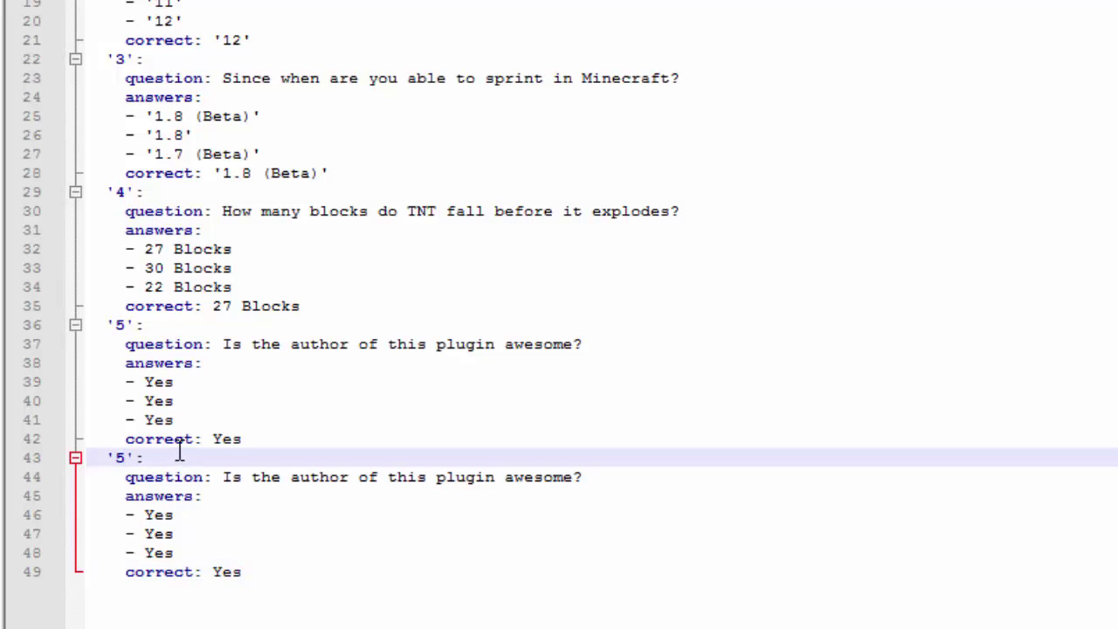
key(BackSpace)
text(6)
drag(225, 477, 544, 477)
text(Is NumeroUno)
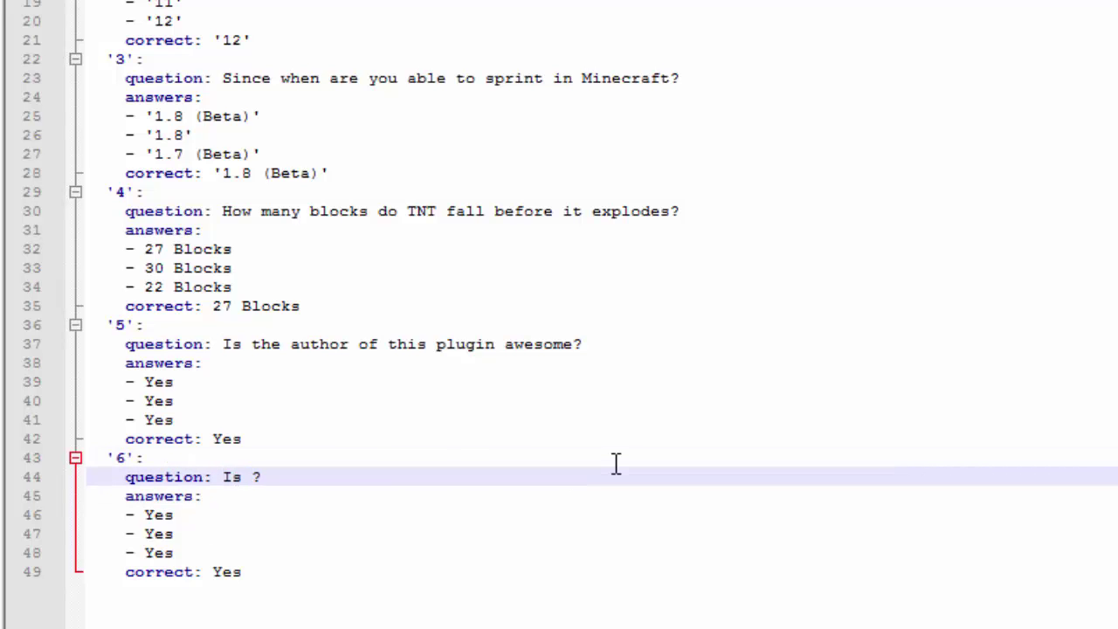
text( A)
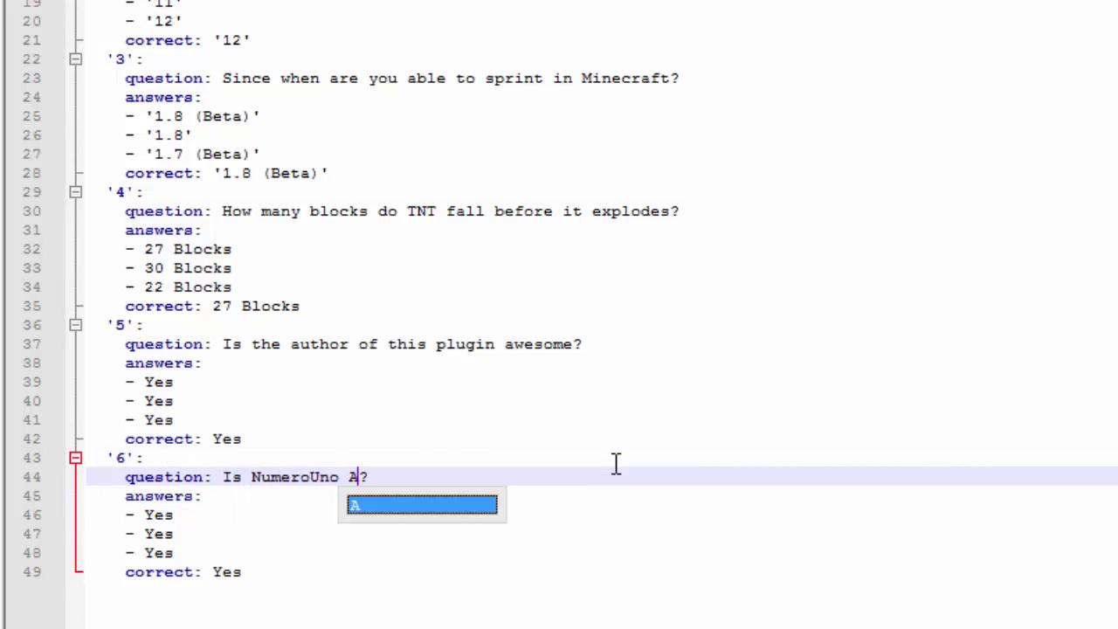
key(BackSpace)
text(awesome)
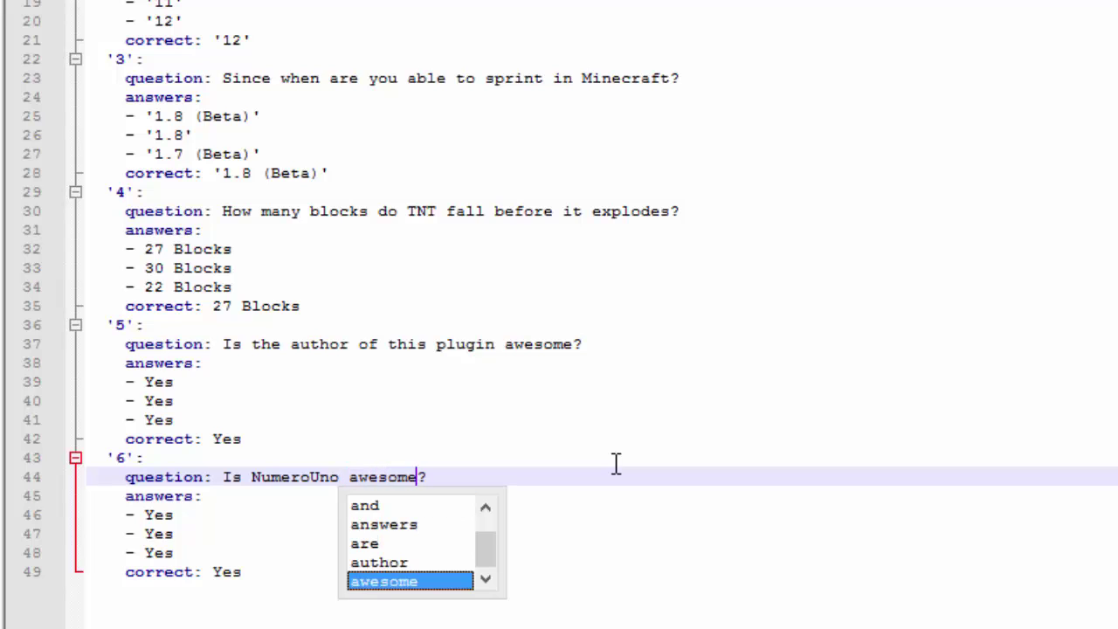
Step: Make question 6's answers Yes and No, removing the third answer, with Yes correct
click(182, 514)
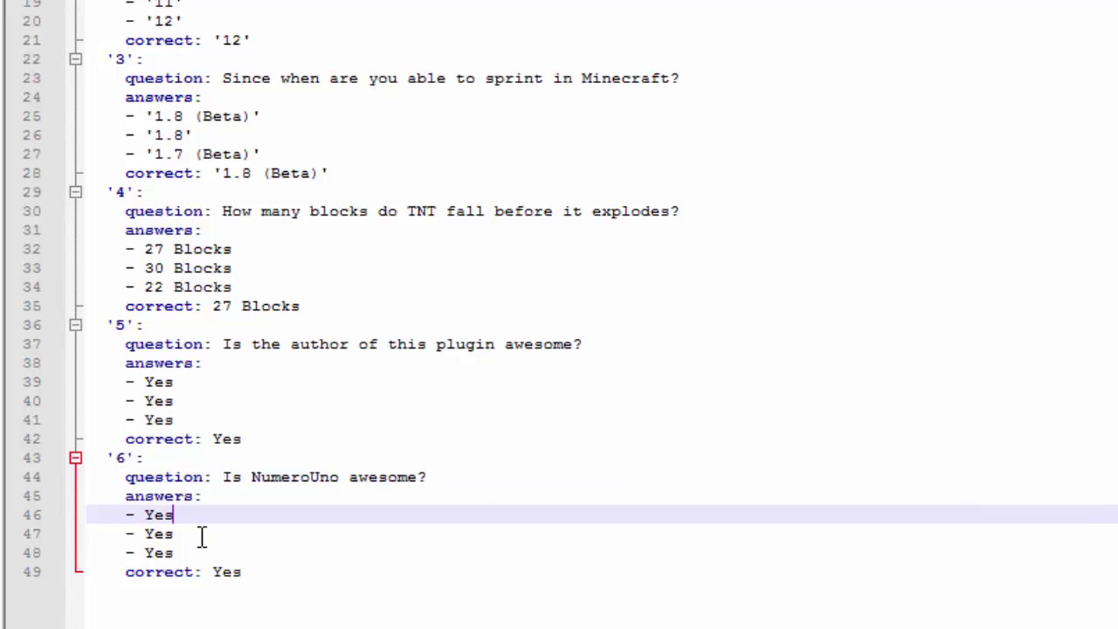
click(195, 533)
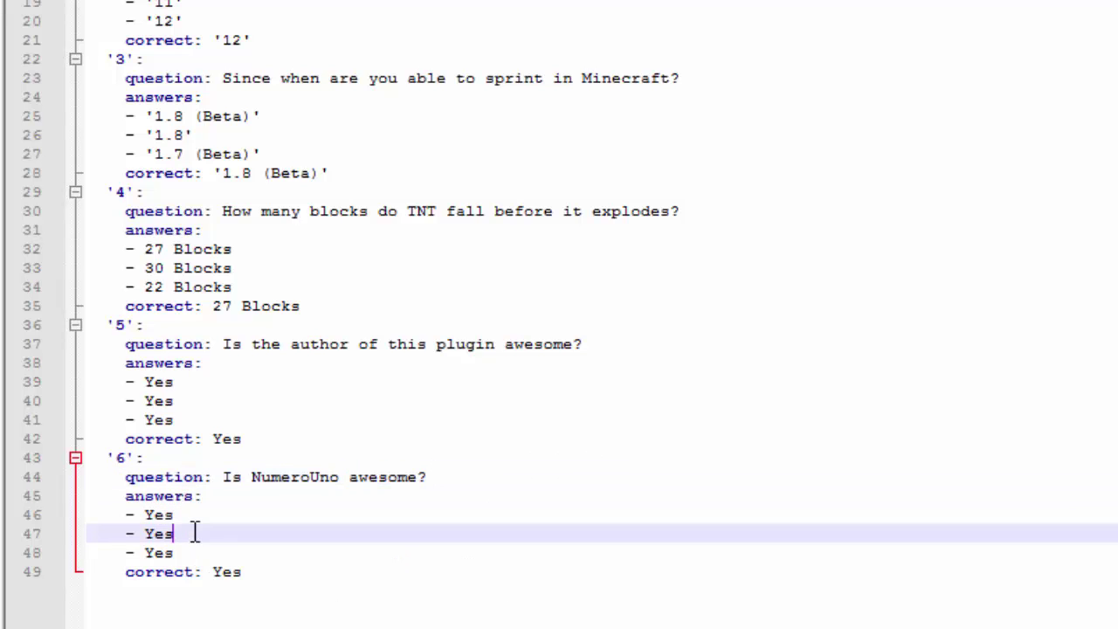
drag(215, 553, 43, 559)
key(BackSpace)
key(BackSpace)
click(237, 553)
double_click(227, 553)
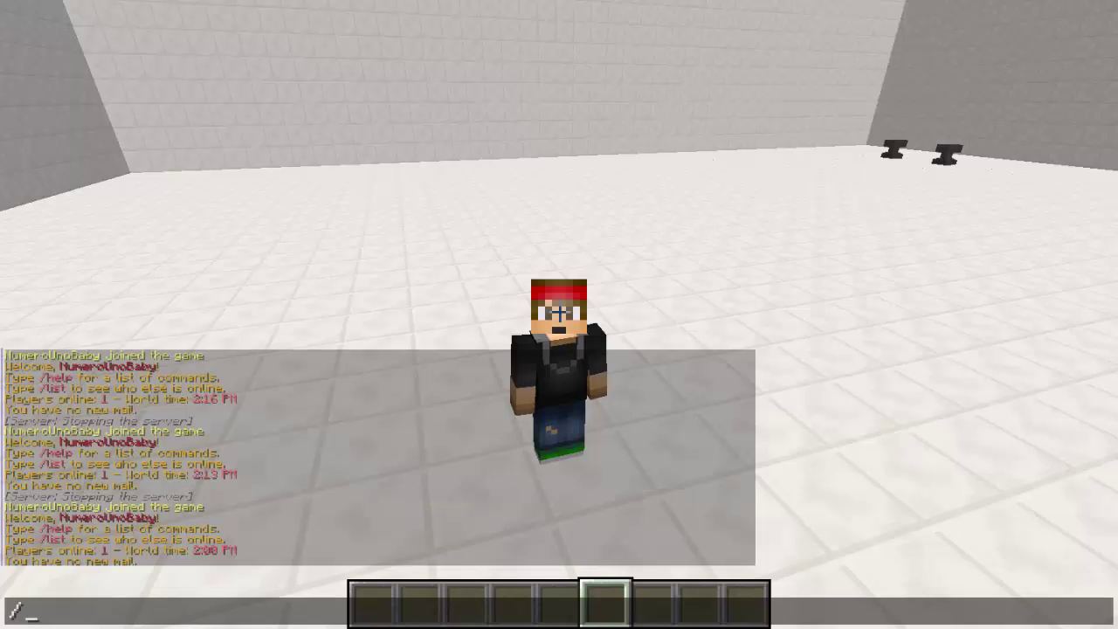
Step: Show the /quiz help, then run /quiz start 6 10 20 in chat
text(quiz)
key(Return)
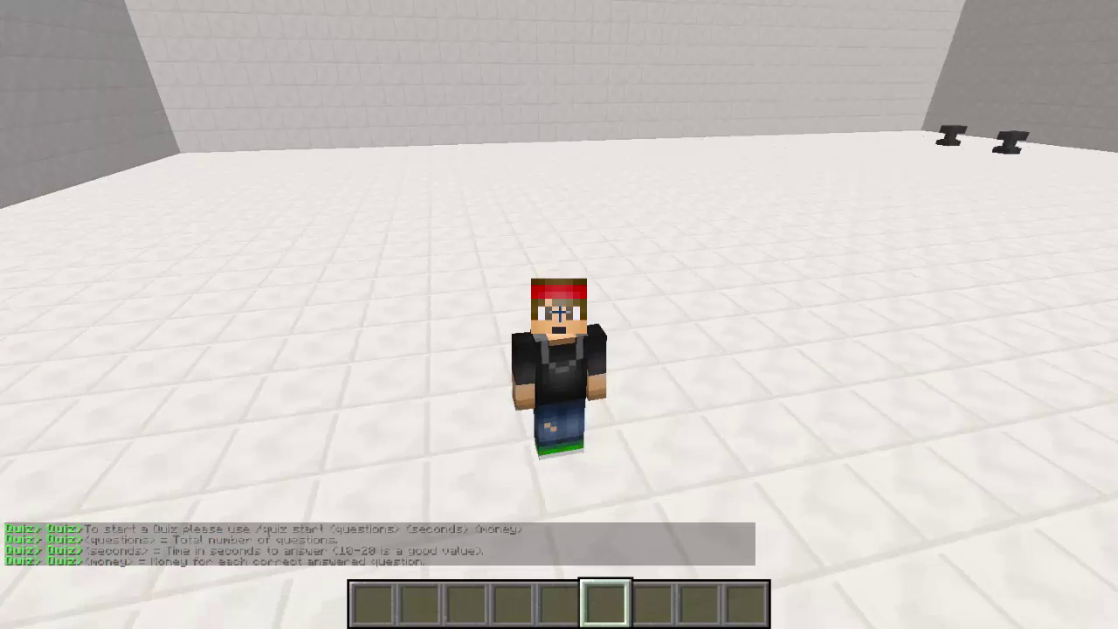
key(t)
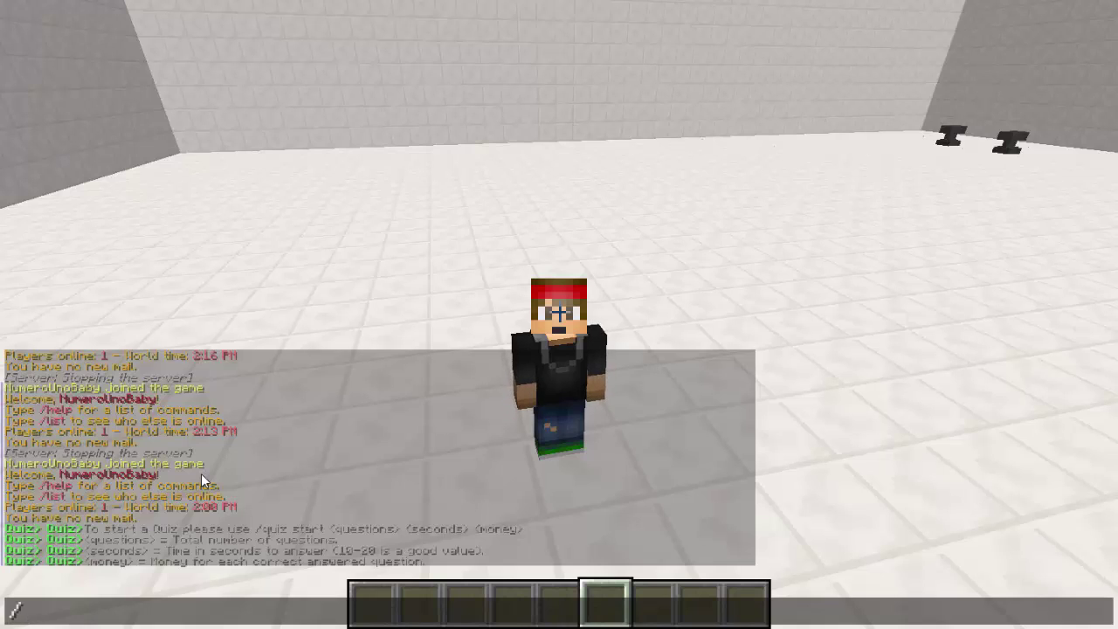
text(/)
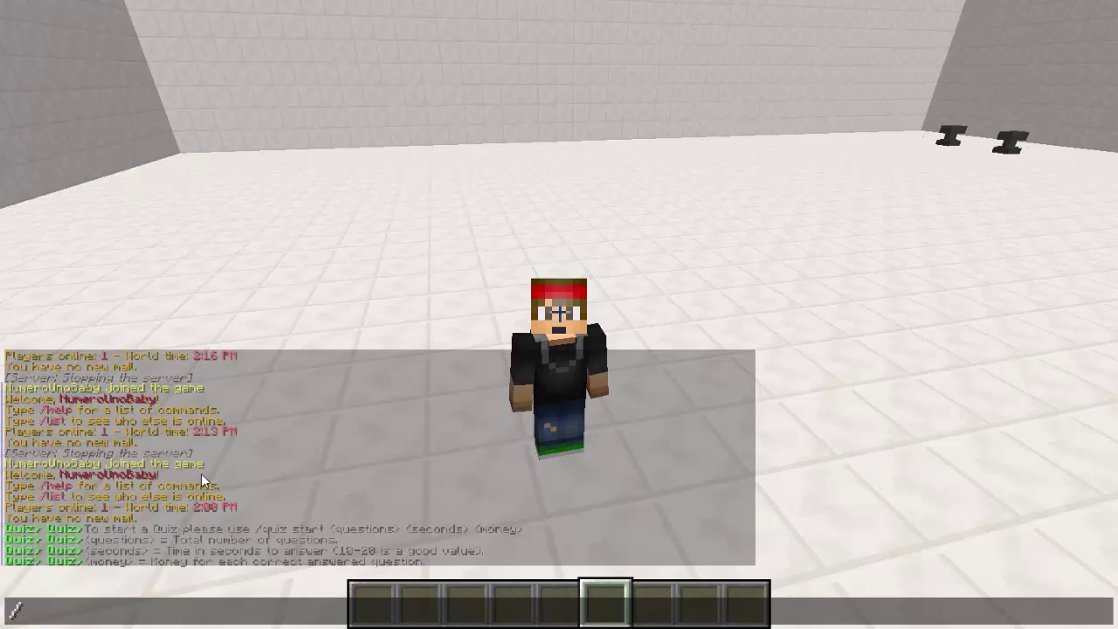
text(quiz start)
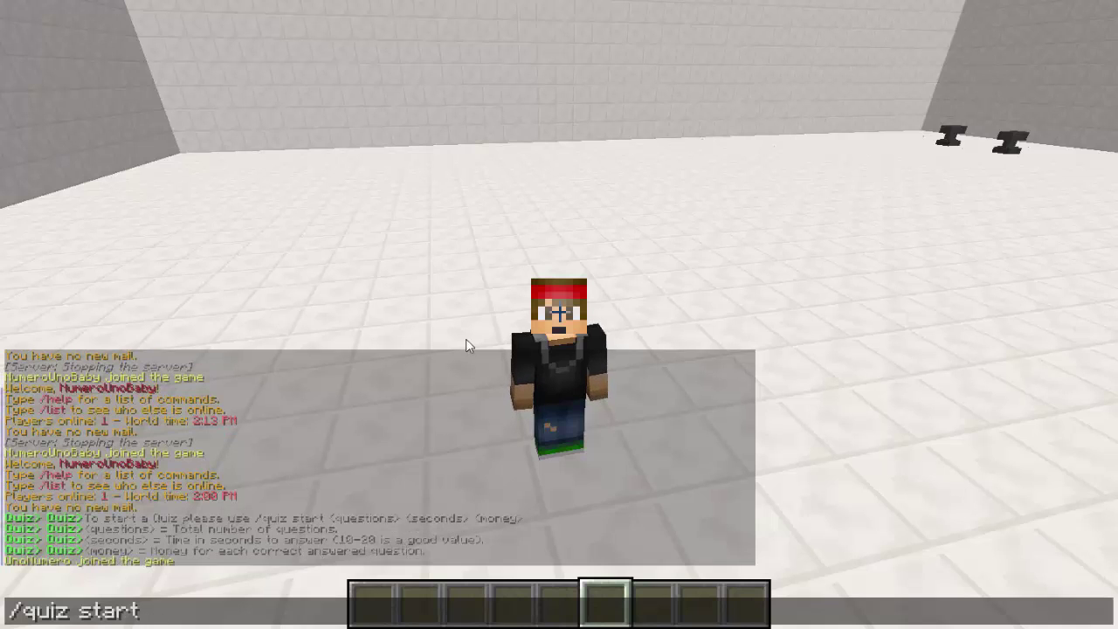
text( 6)
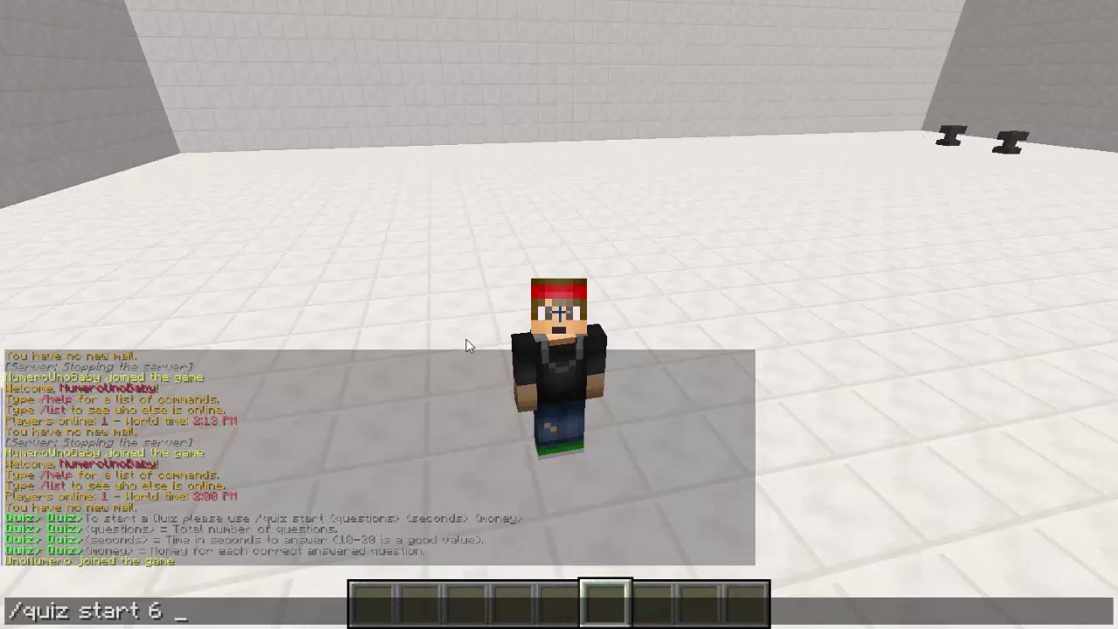
text( 1)
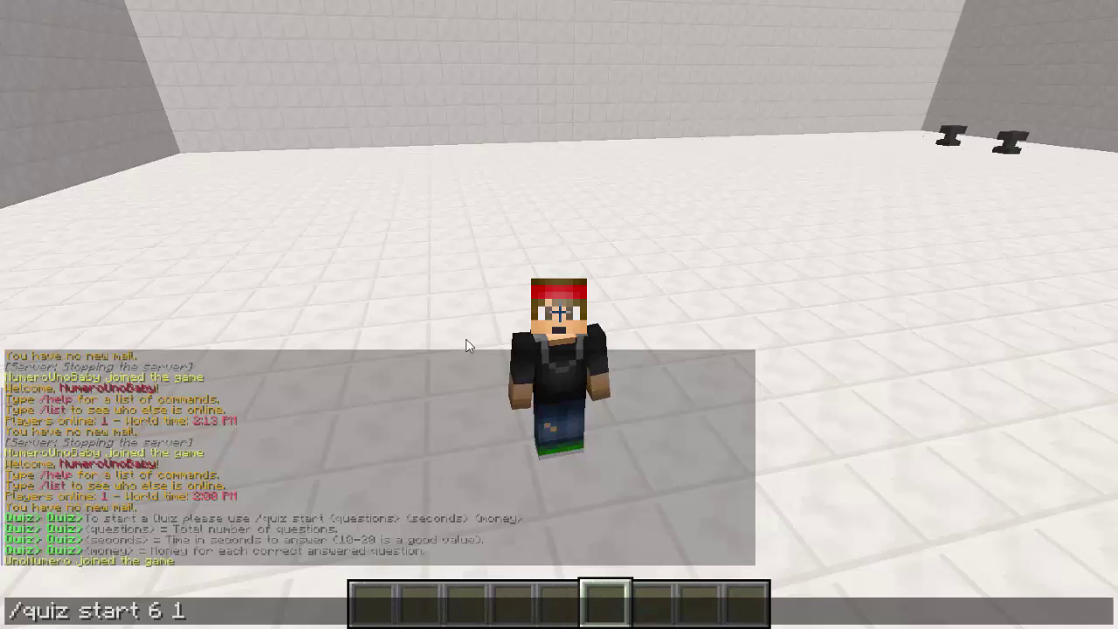
text(0 100)
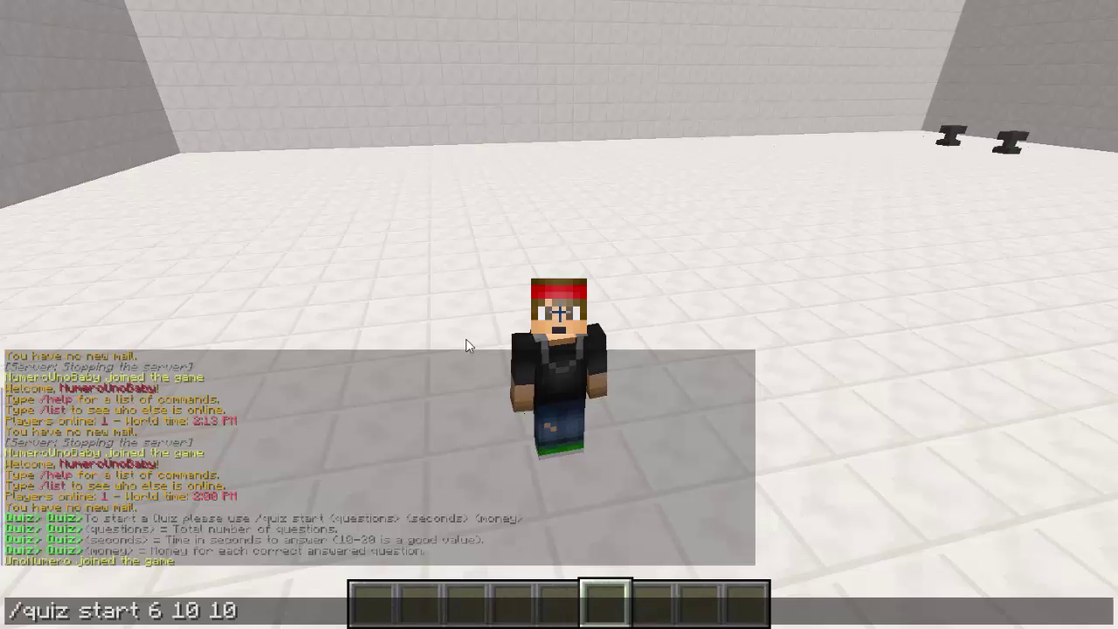
key(BackSpace)
key(BackSpace)
key(BackSpace)
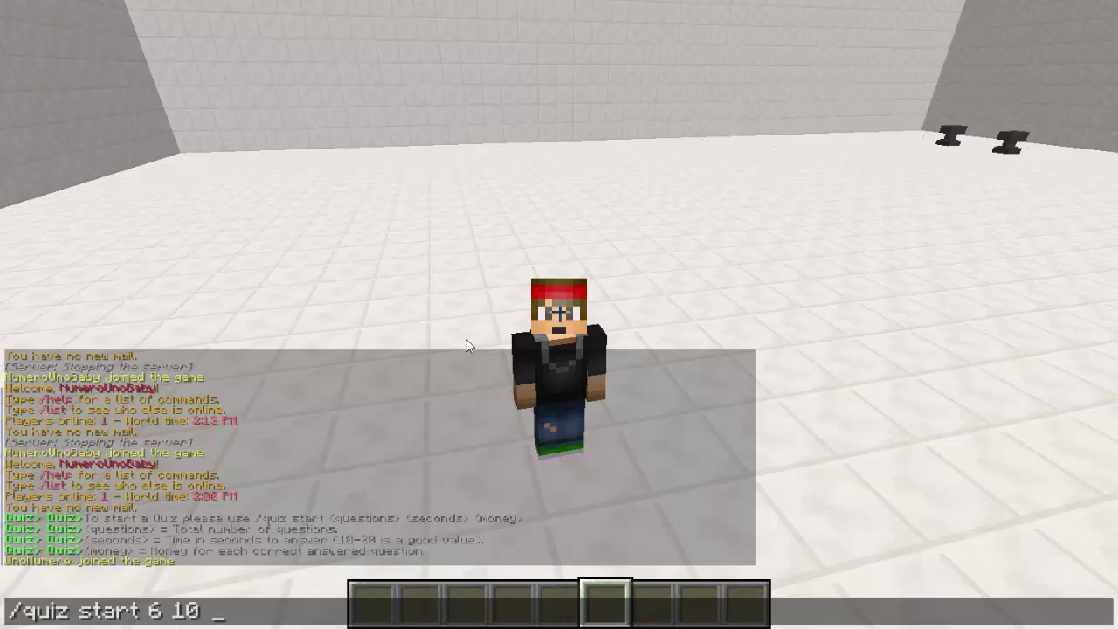
text(50)
key(BackSpace)
key(BackSpace)
text(20)
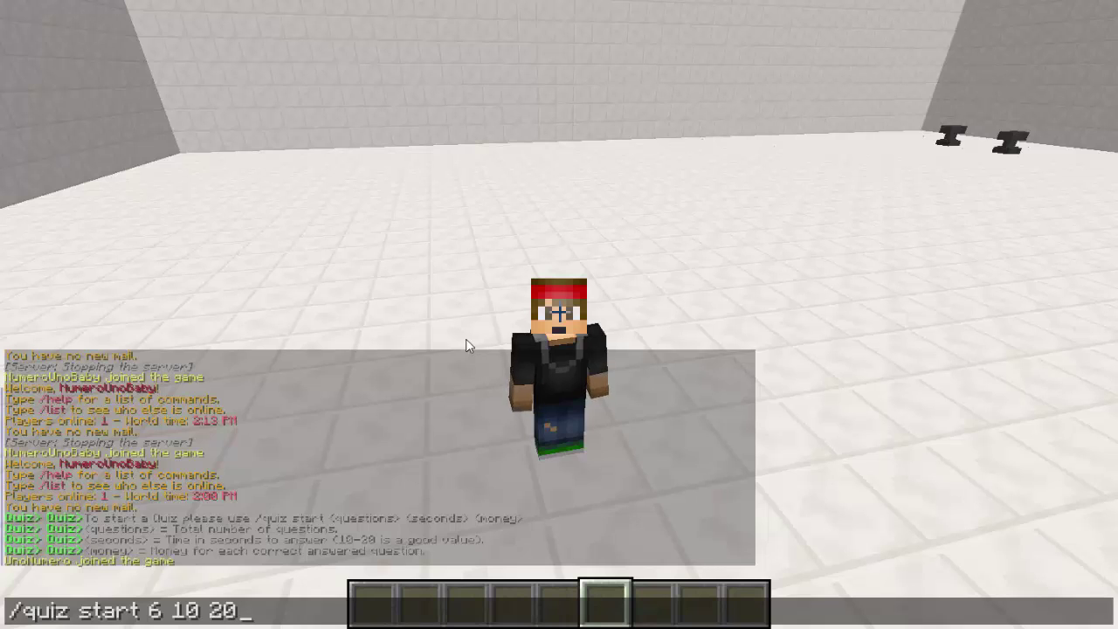
key(Return)
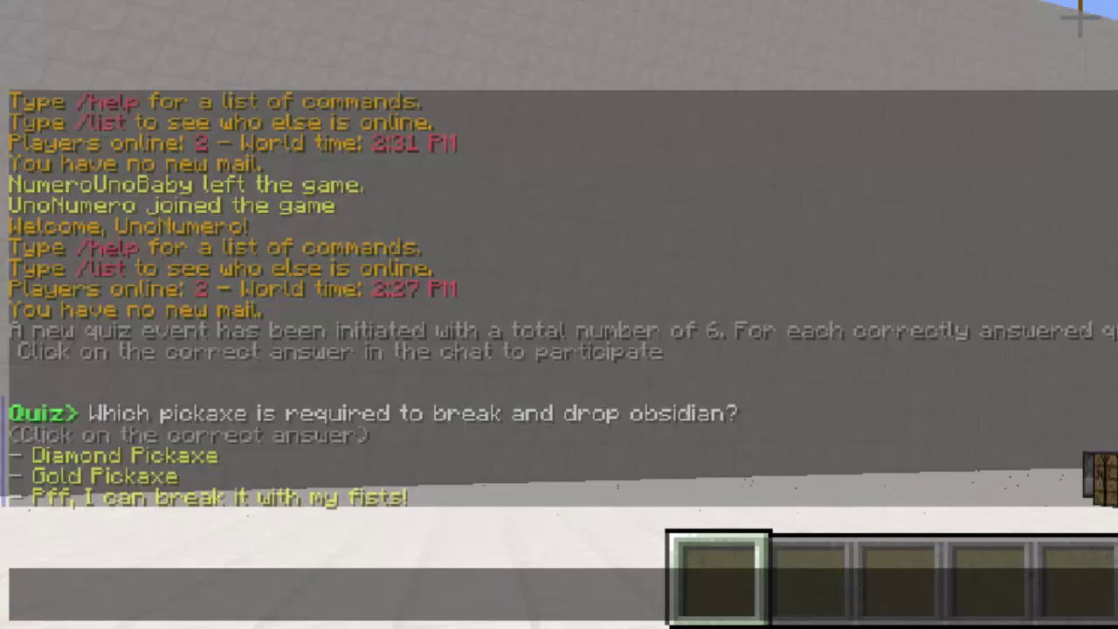
Step: Answer the six questions (Diamond Pickaxe, true, 11, sprinting, 27 Blocks, false), then hide the HUD
key(Escape)
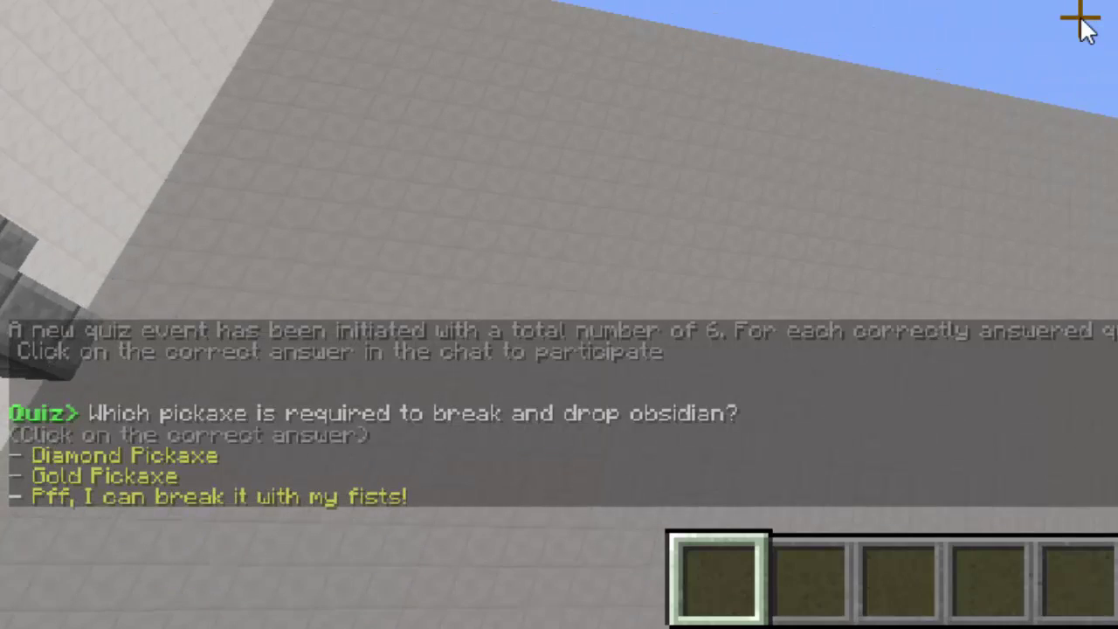
key(t)
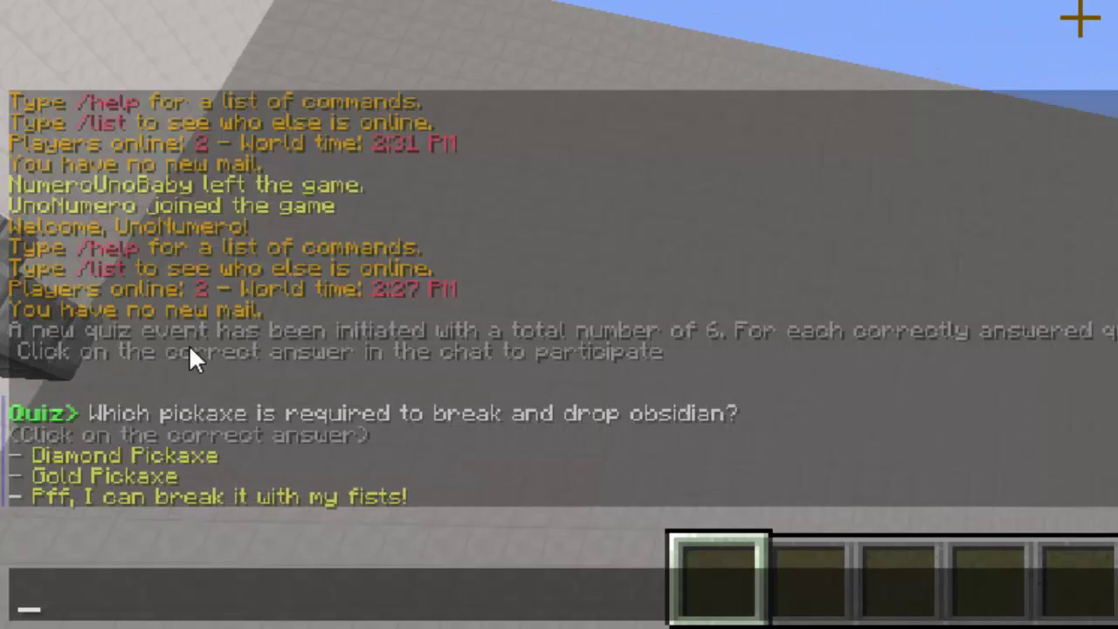
click(118, 452)
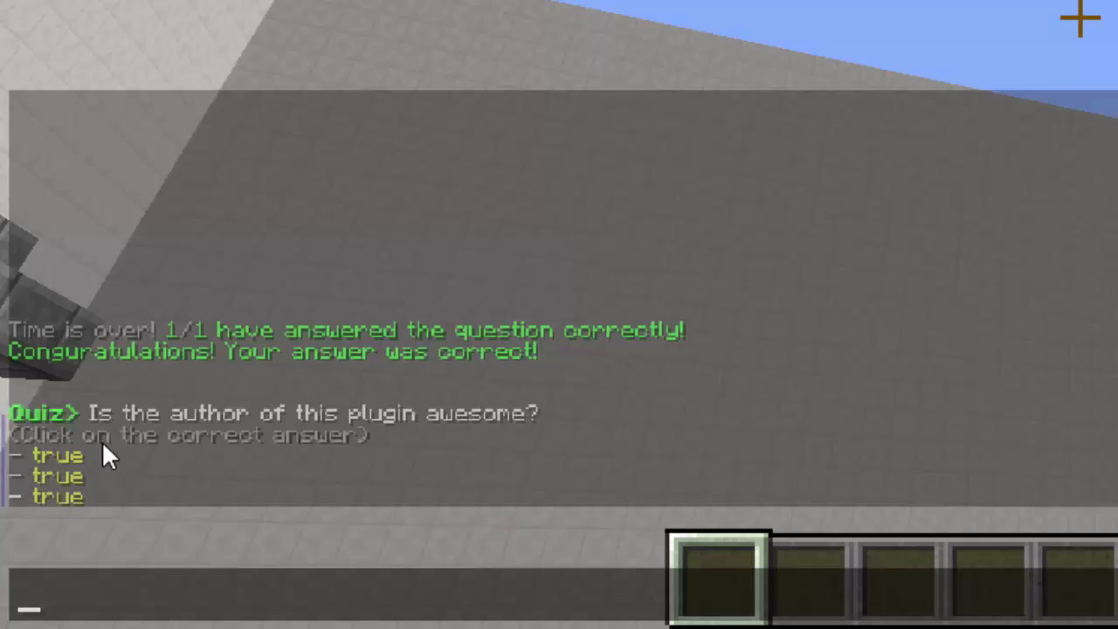
click(50, 464)
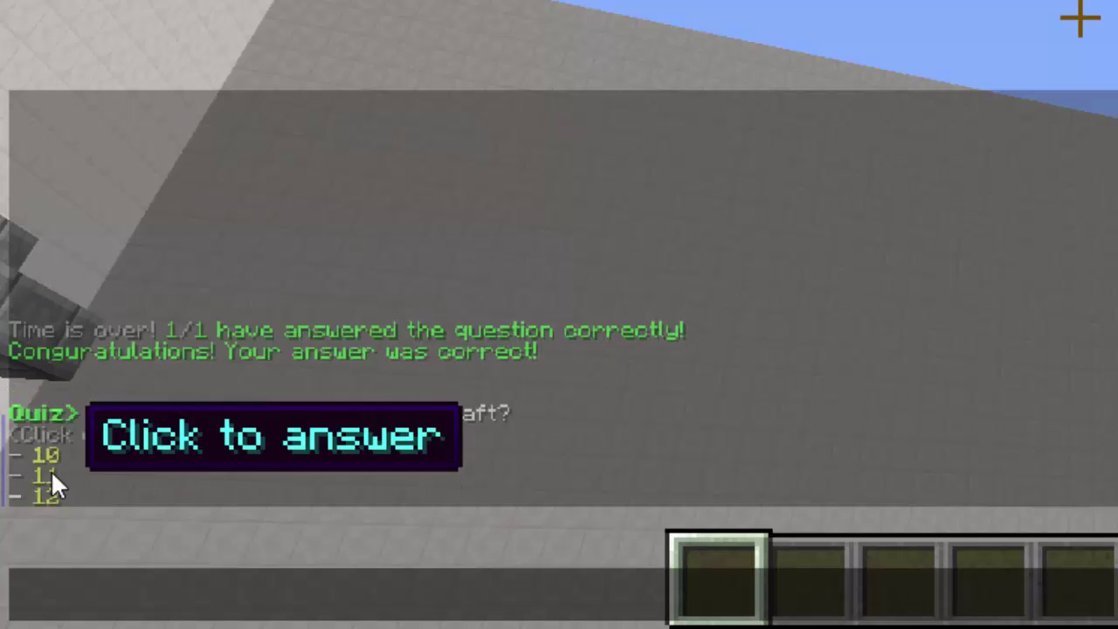
click(51, 472)
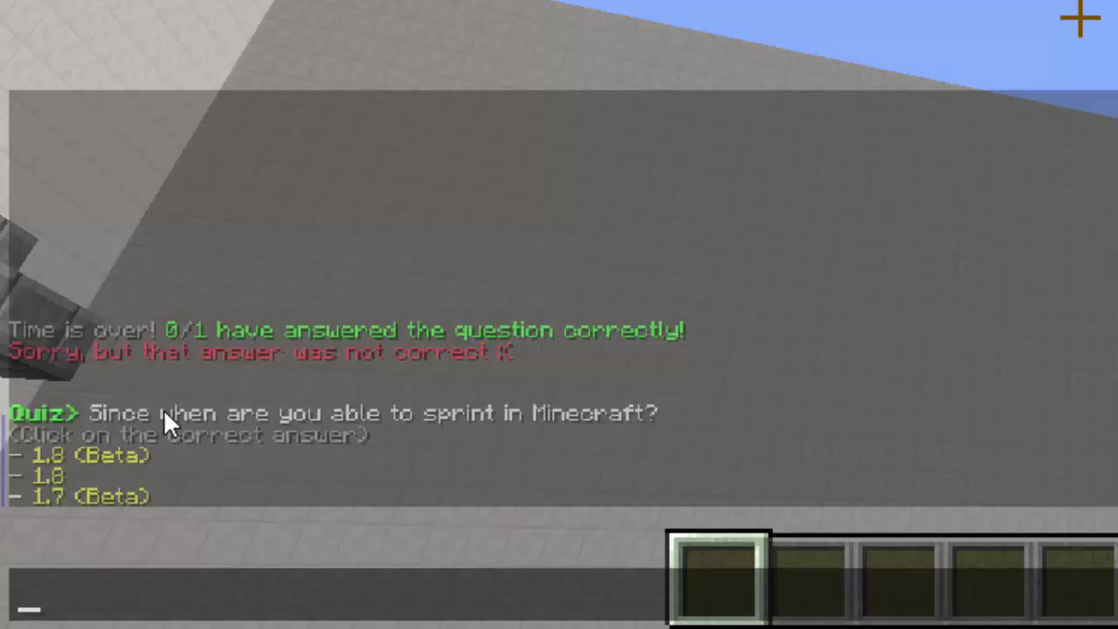
click(129, 496)
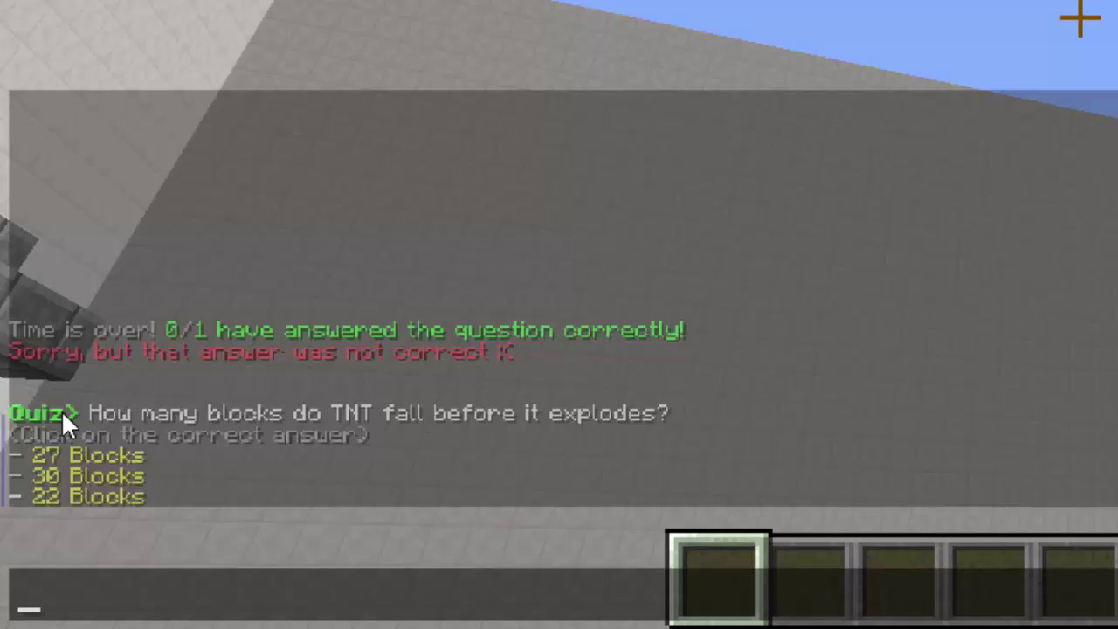
click(43, 454)
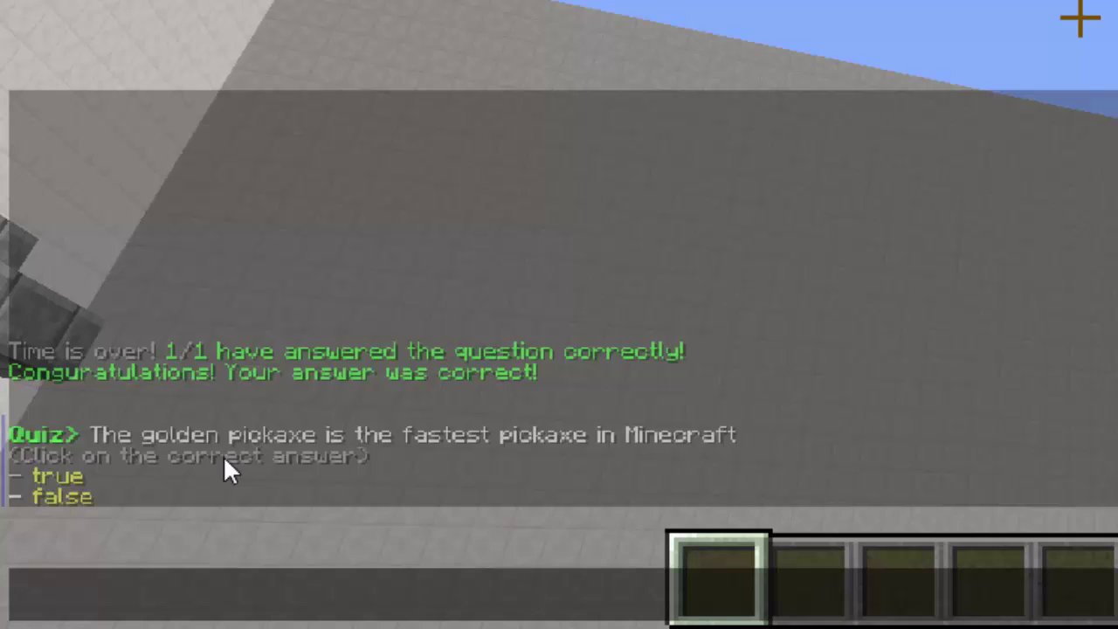
click(51, 495)
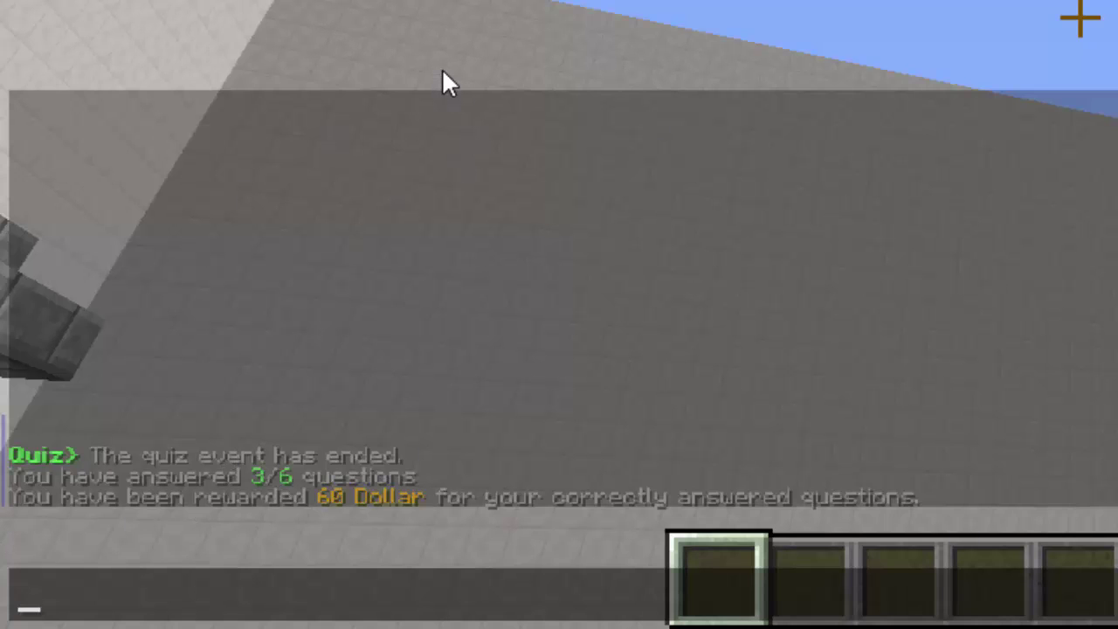
key(Escape)
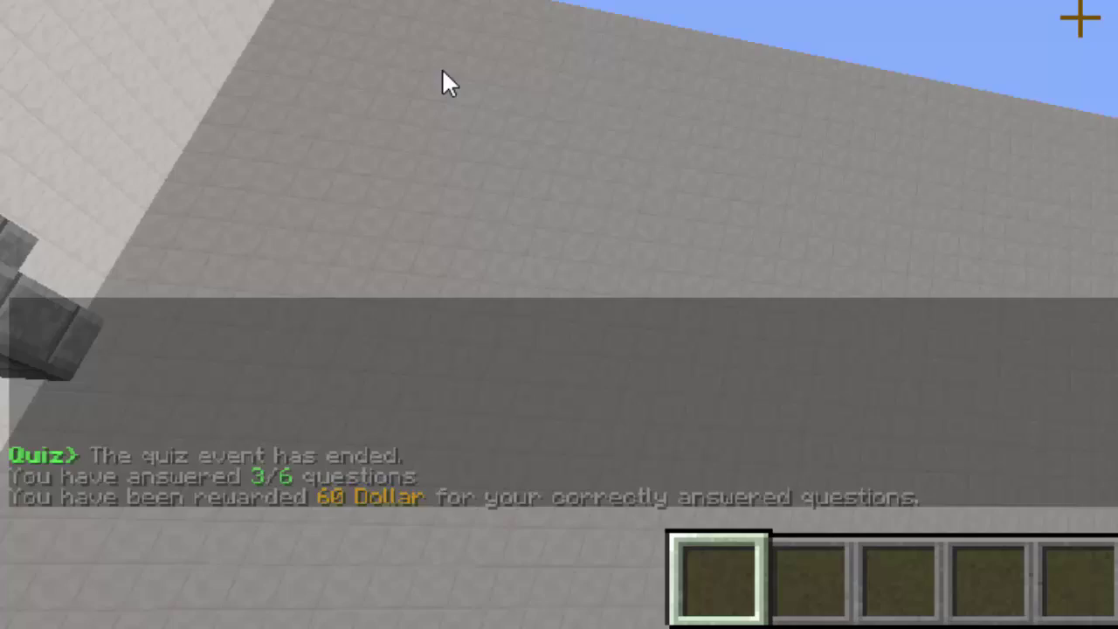
key(F1)
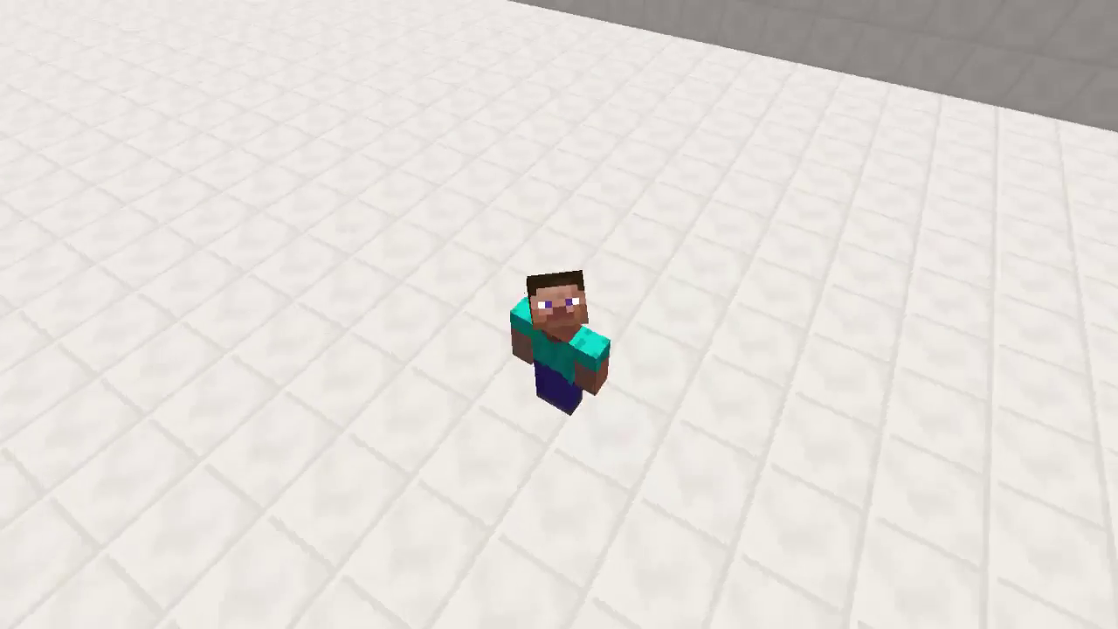